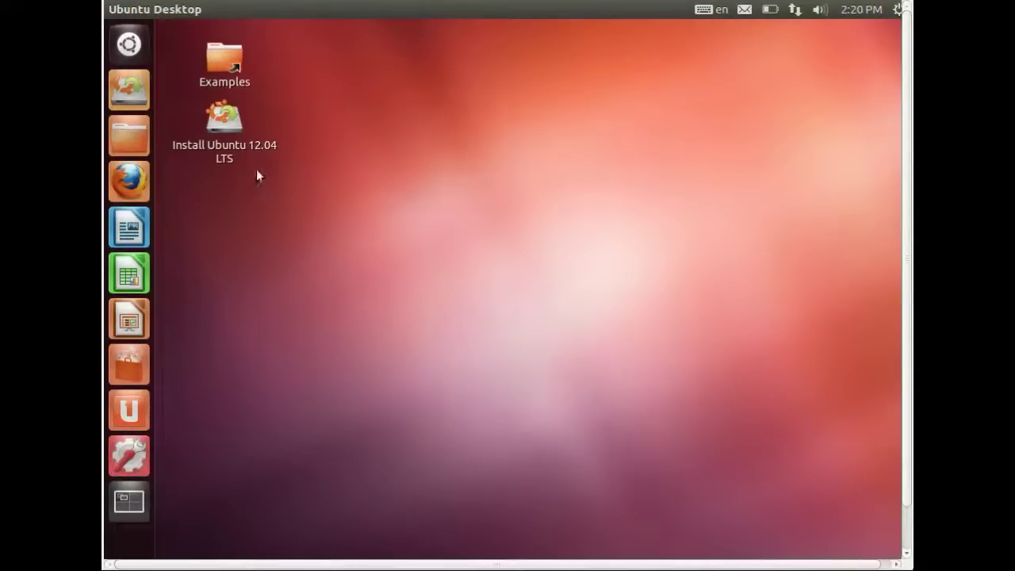
Launch the Ubuntu 12.04 LTS installer and keep English as the language.
left_click(226, 152)
double_click(226, 152)
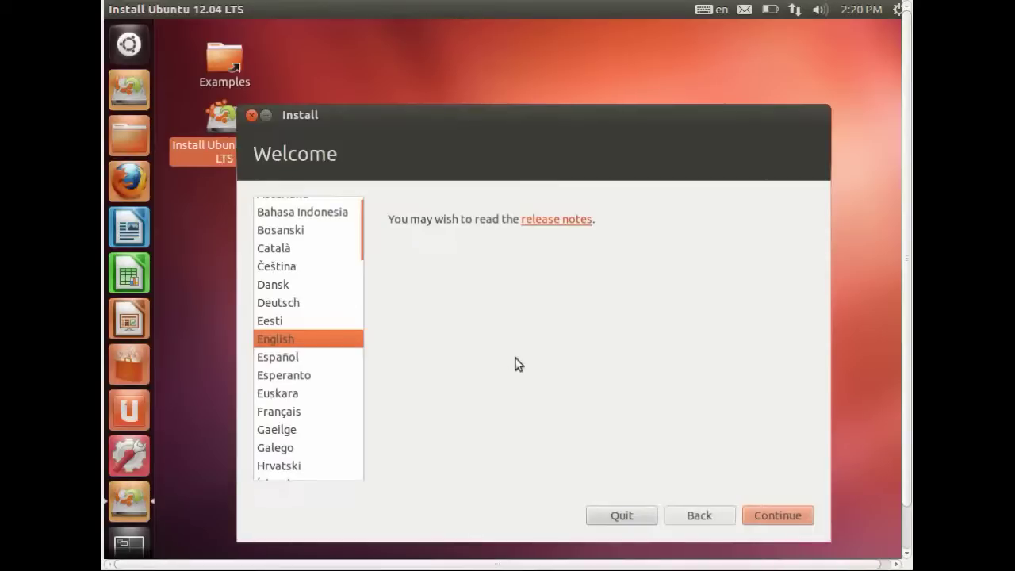
left_click(761, 509)
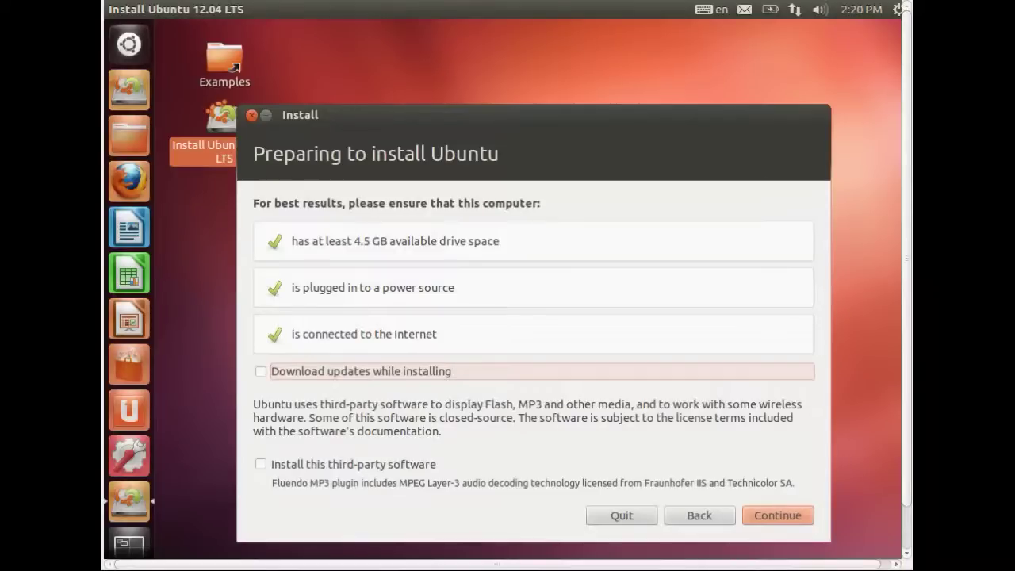
Enable downloading updates and installing third-party software during installation.
left_click(410, 378)
left_click(387, 466)
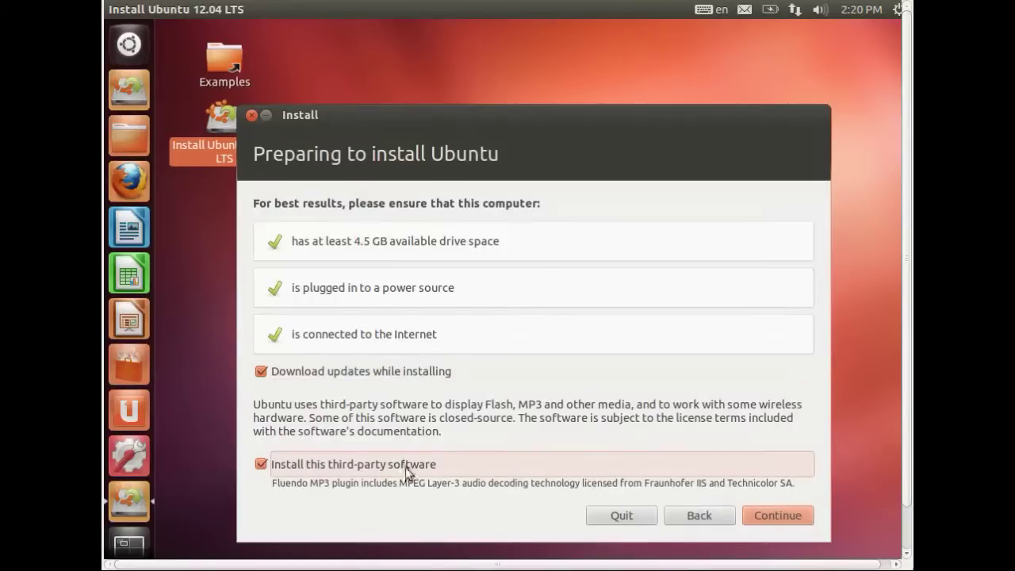
left_click(768, 517)
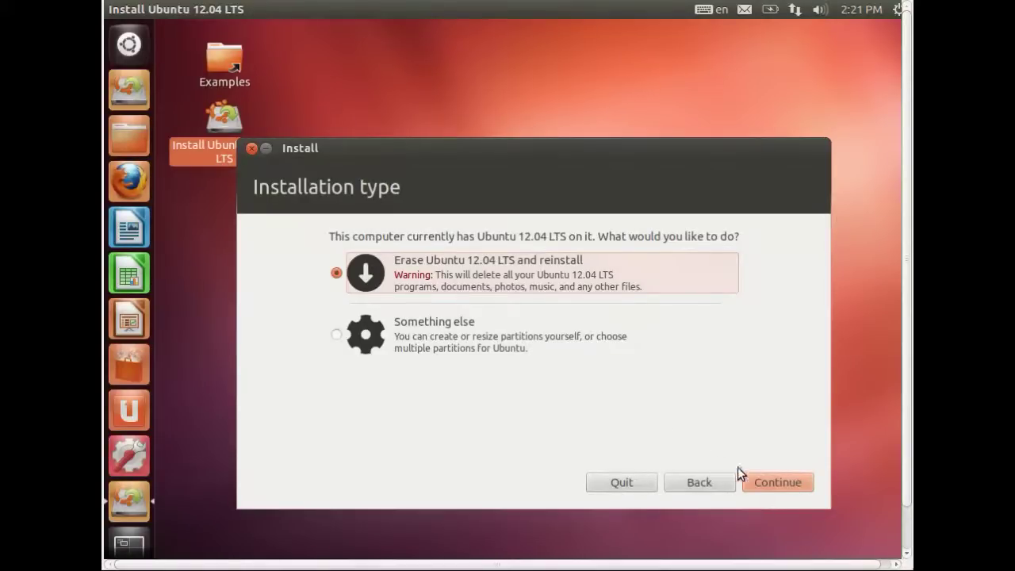
Erase the existing Ubuntu 12.04 LTS and reinstall, confirming Install Now.
left_click(771, 480)
left_click(770, 479)
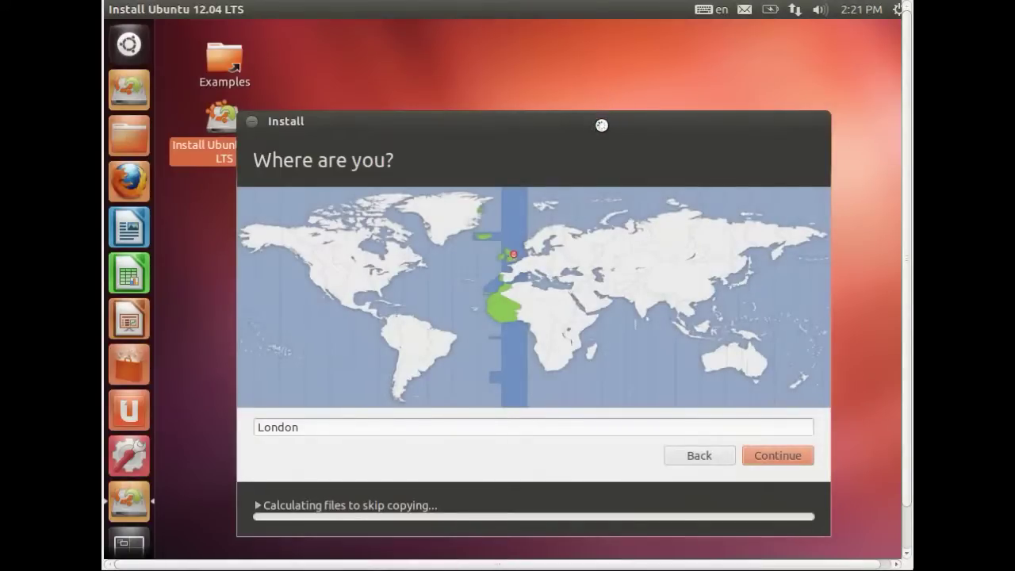
Accept London as the location and choose the English (UK) keyboard layout.
key("Return")
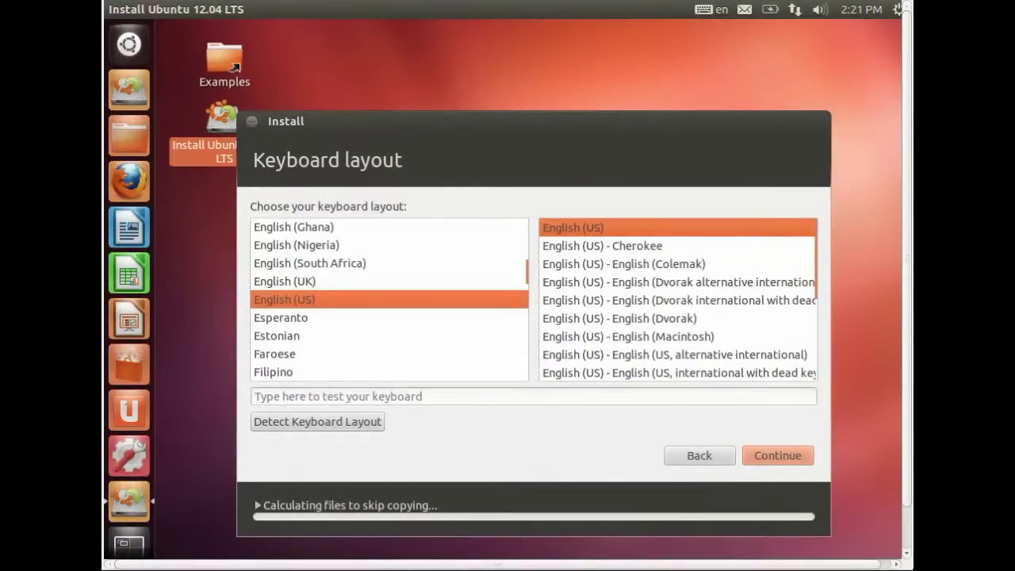
left_click(341, 282)
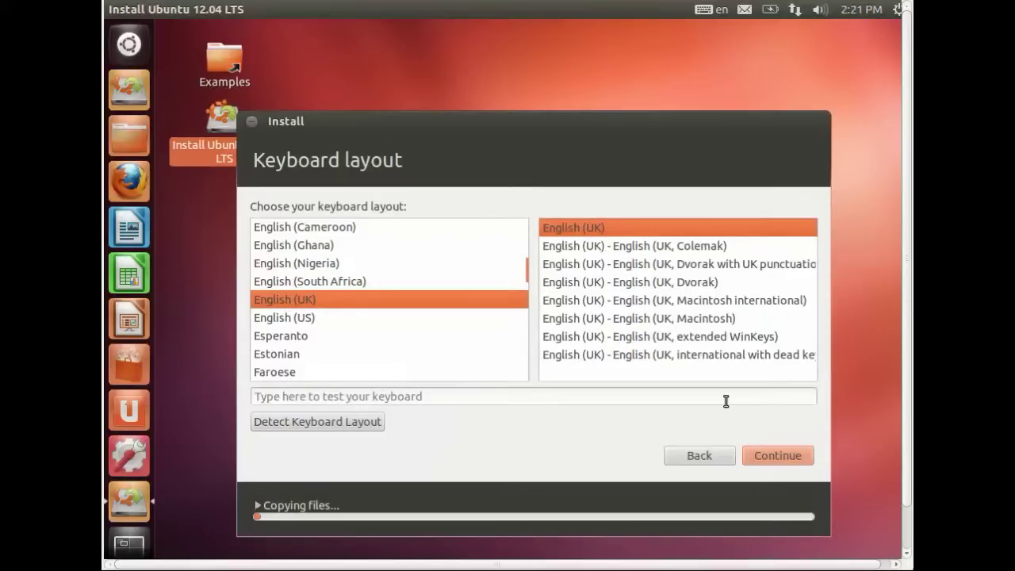
left_click(756, 451)
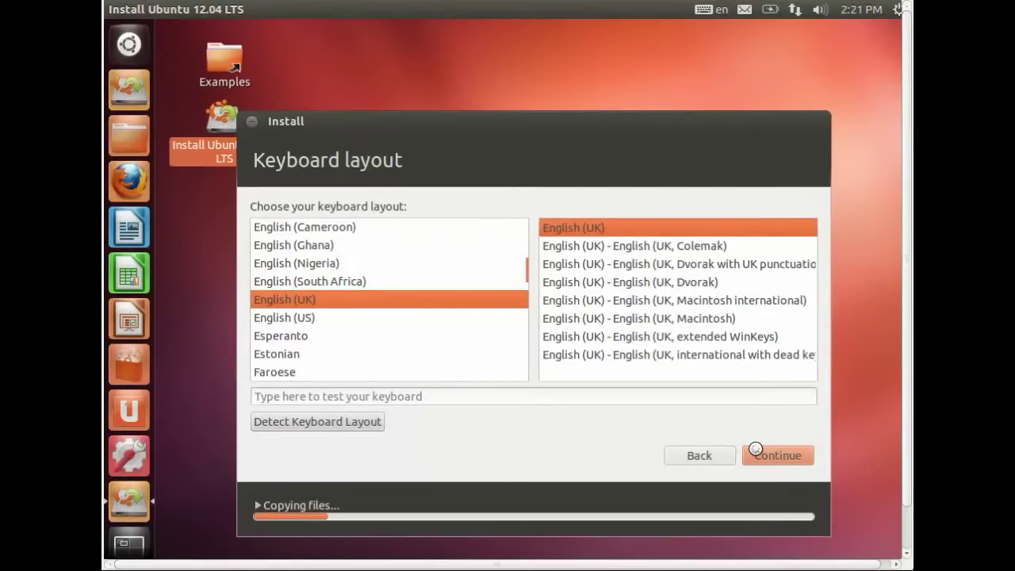
Enter the user's name, set and confirm the password, and encrypt the home folder.
type("Test")
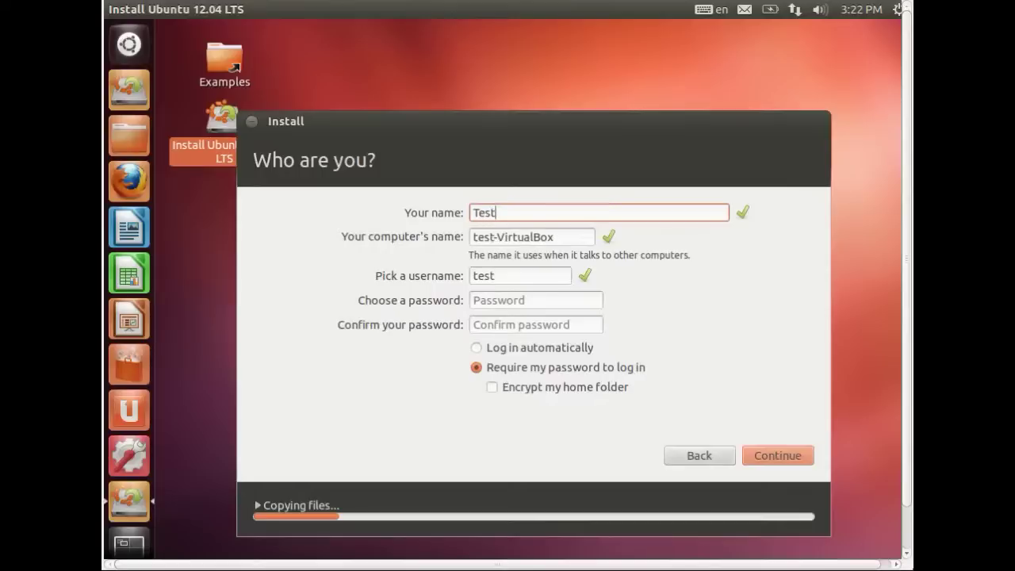
key("Tab")
key("Tab")
key("Tab")
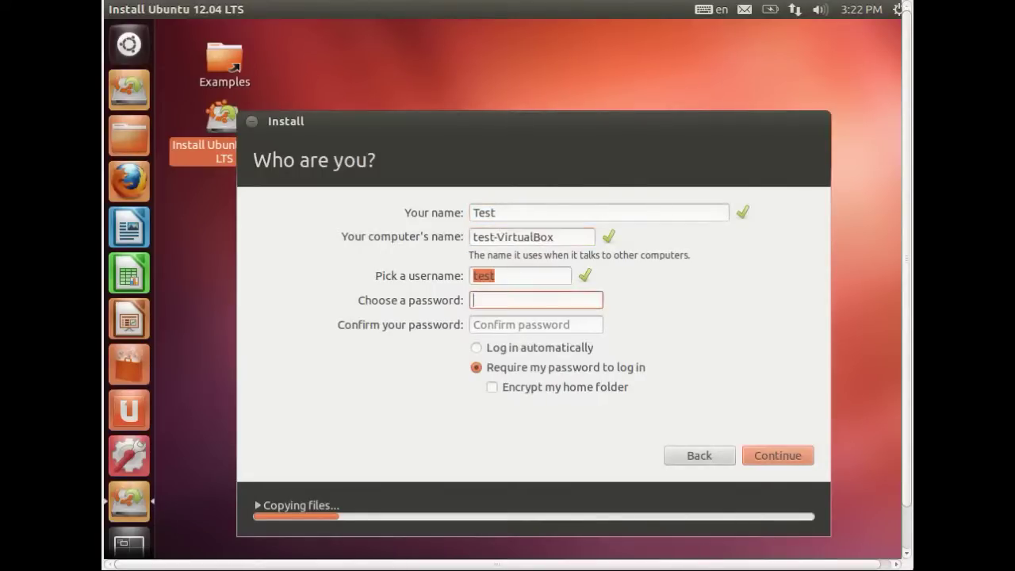
type("*******")
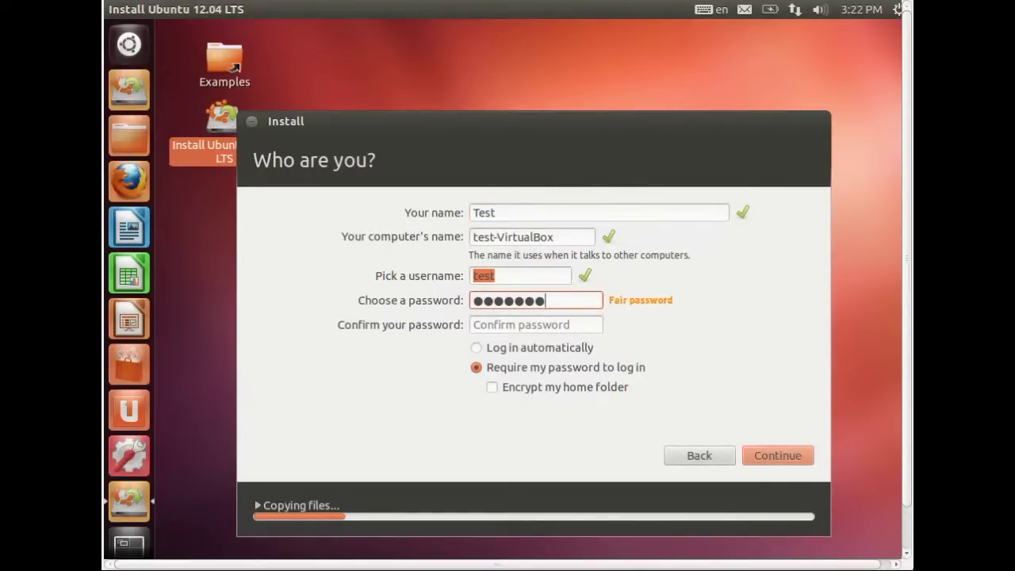
key("Tab")
type("*******")
key("BackSpace")
key("BackSpace")
key("BackSpace")
key("BackSpace")
key("BackSpace")
key("BackSpace")
key("BackSpace")
type("*******")
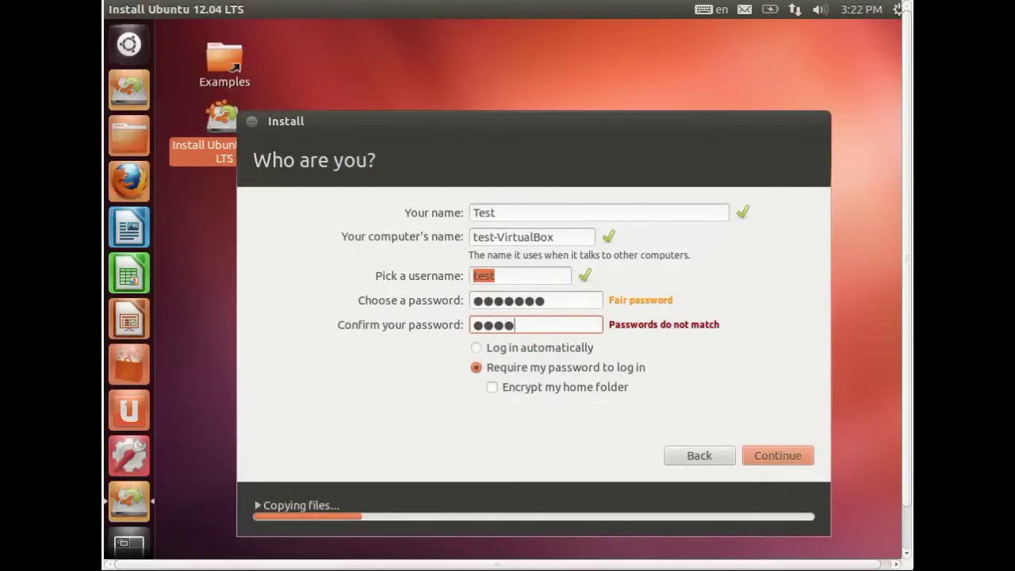
key("Tab")
key("Tab")
key("space")
key("space")
key("Tab")
key("Tab")
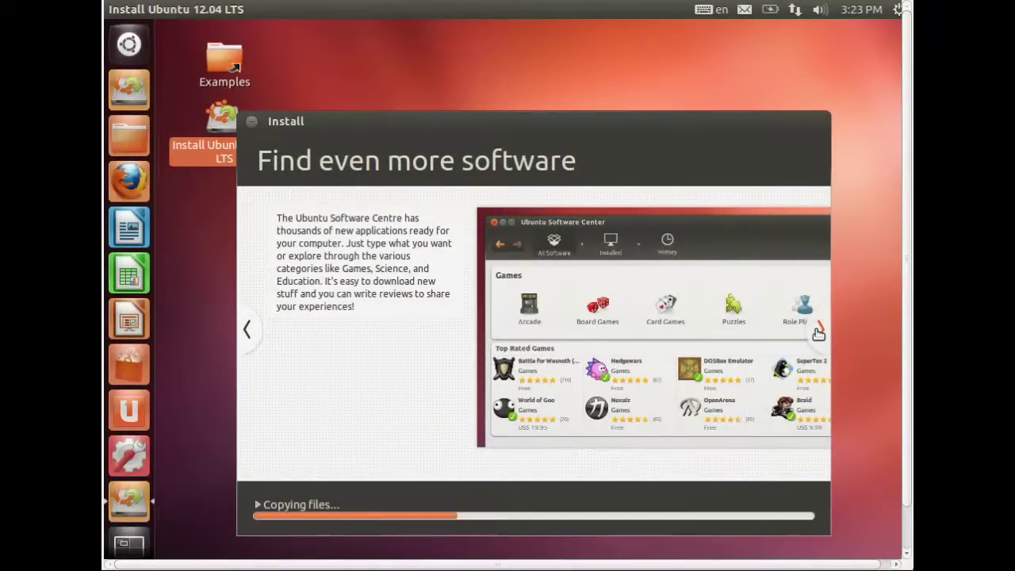
Page through the slideshow to the Any questions slide, then choose Restart Now.
left_click(818, 332)
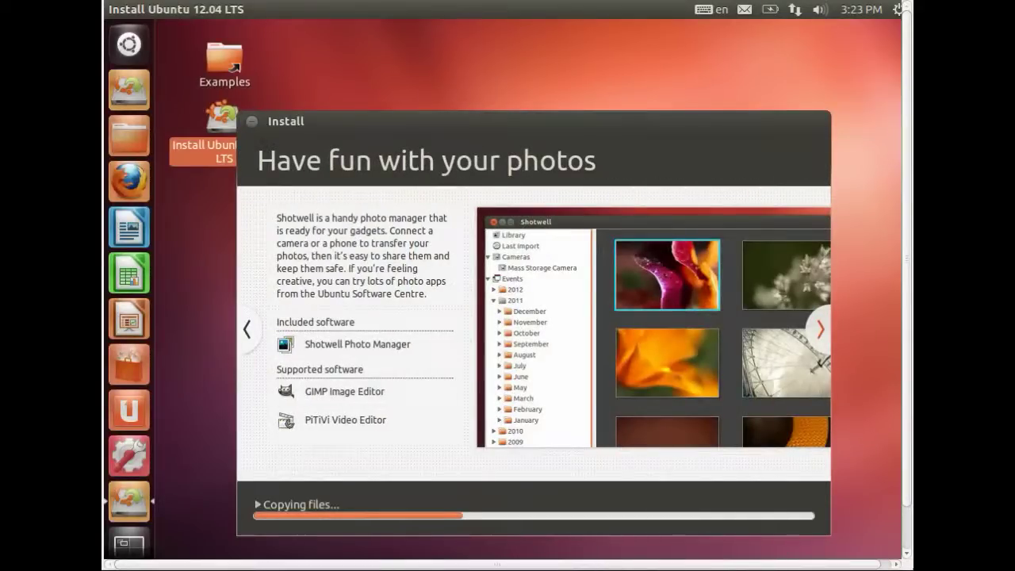
left_click(821, 330)
left_click(820, 329)
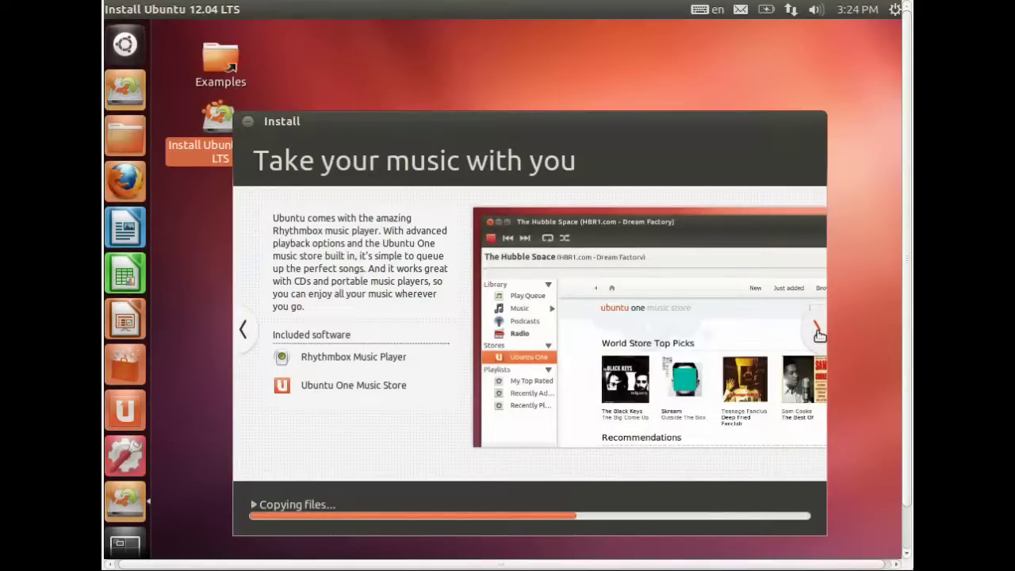
left_click(818, 332)
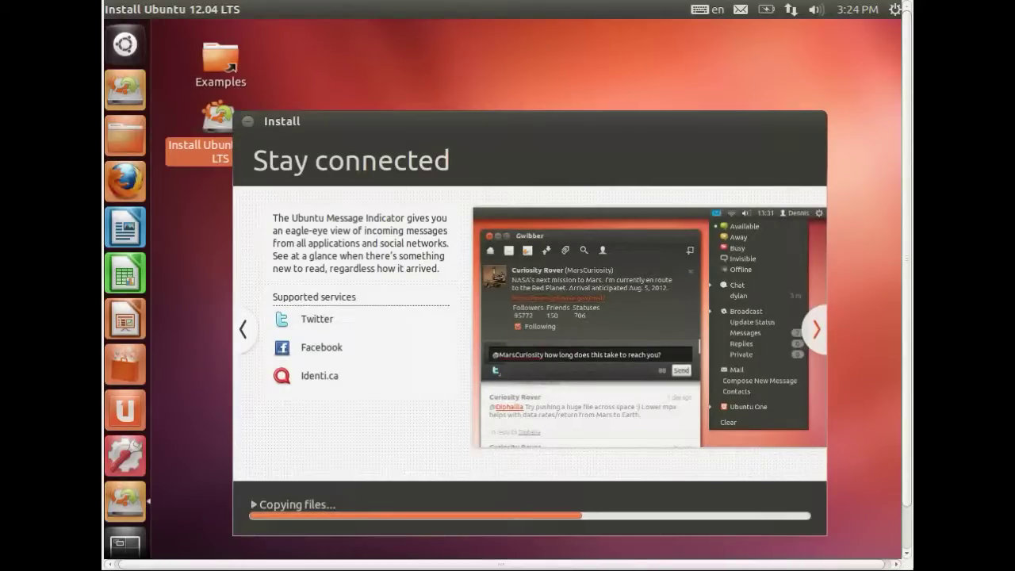
left_click(817, 331)
left_click(817, 330)
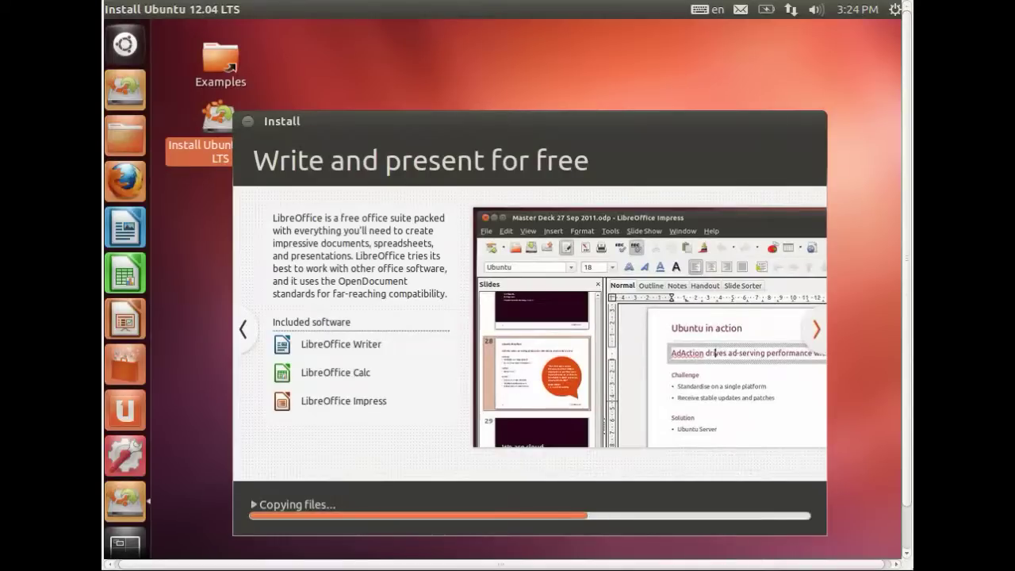
left_click(817, 330)
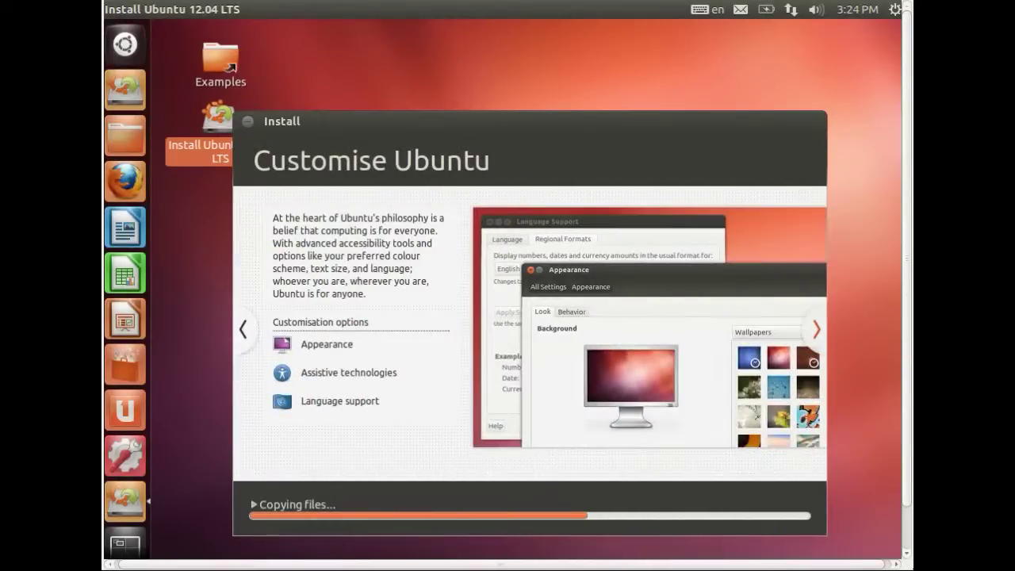
left_click(817, 330)
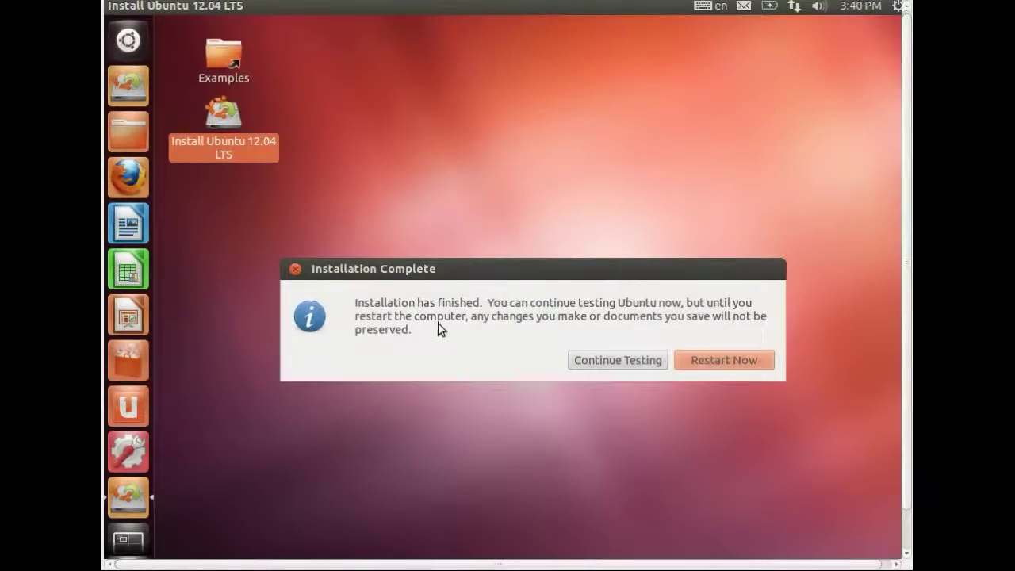
left_click(706, 362)
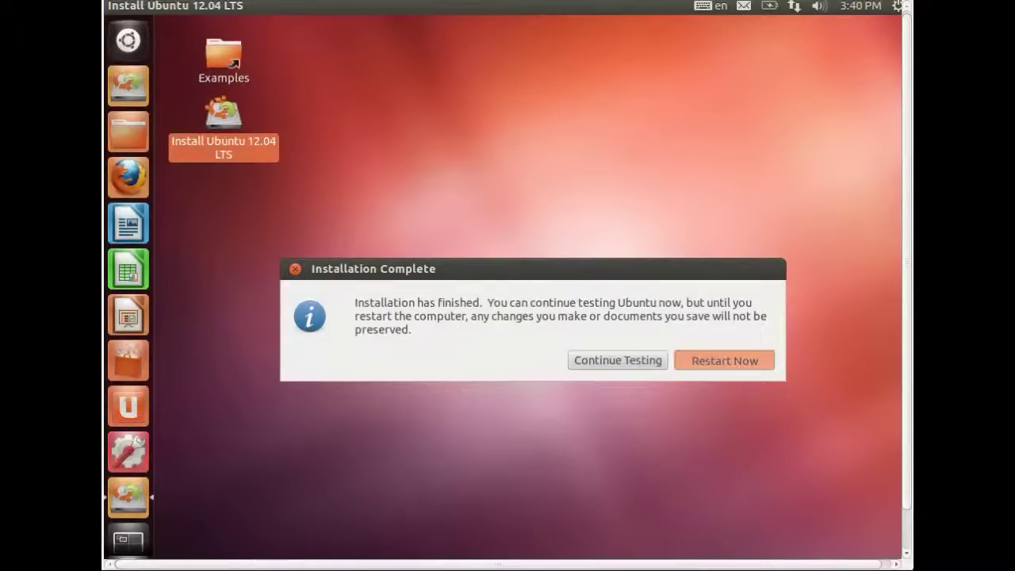